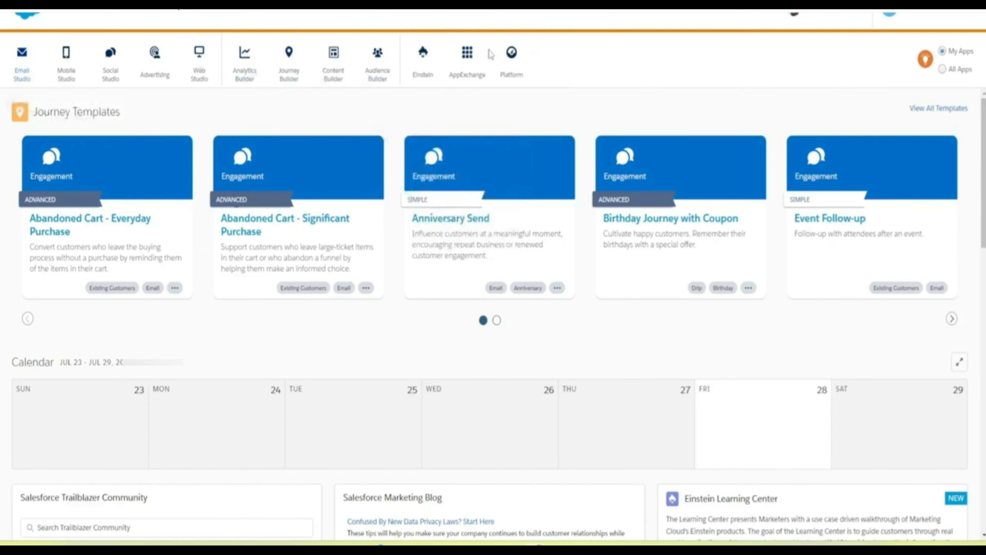
# Open the data extensions list in Email Studio and go to the subfolder directly below Other
pyautogui.moveTo(22, 64)
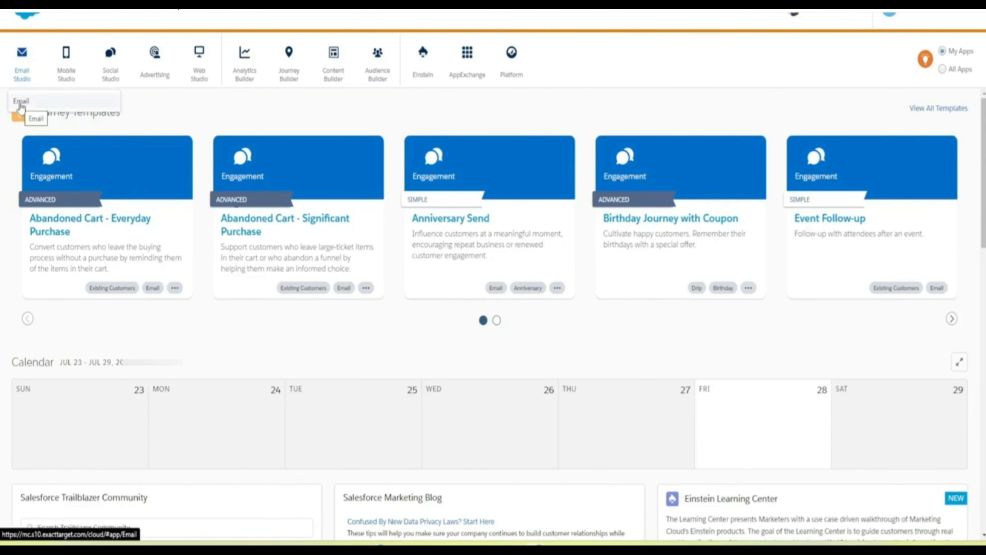
pyautogui.click(21, 102)
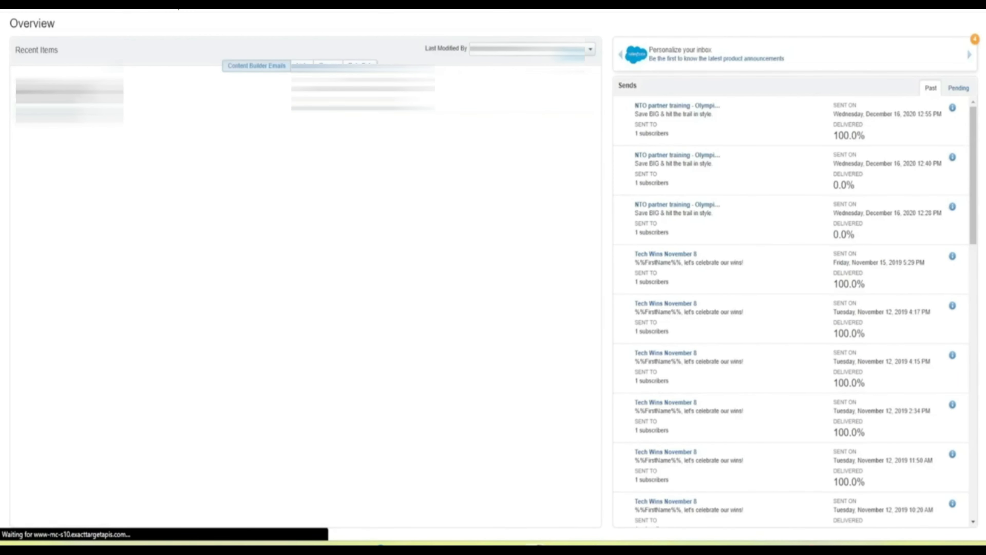
pyautogui.click(178, 7)
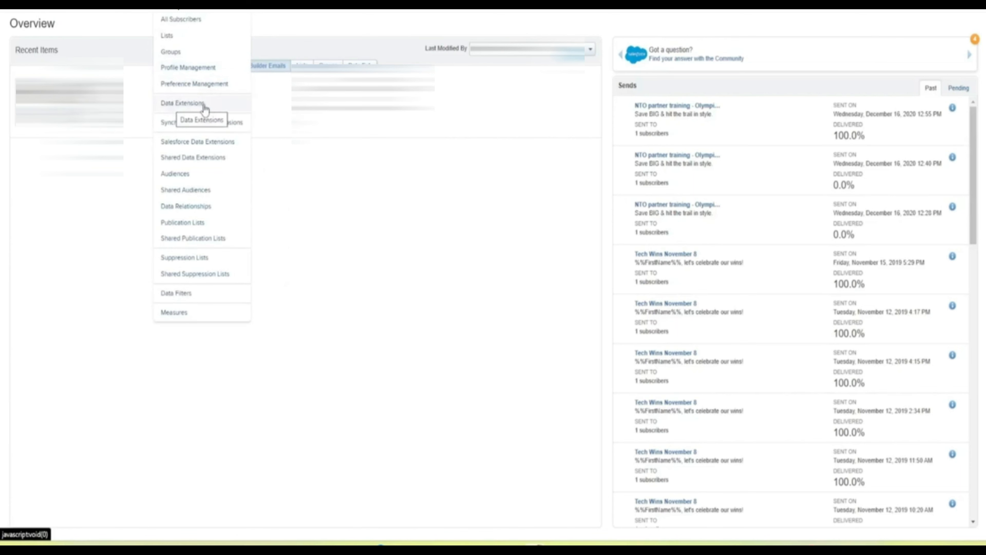
pyautogui.click(183, 104)
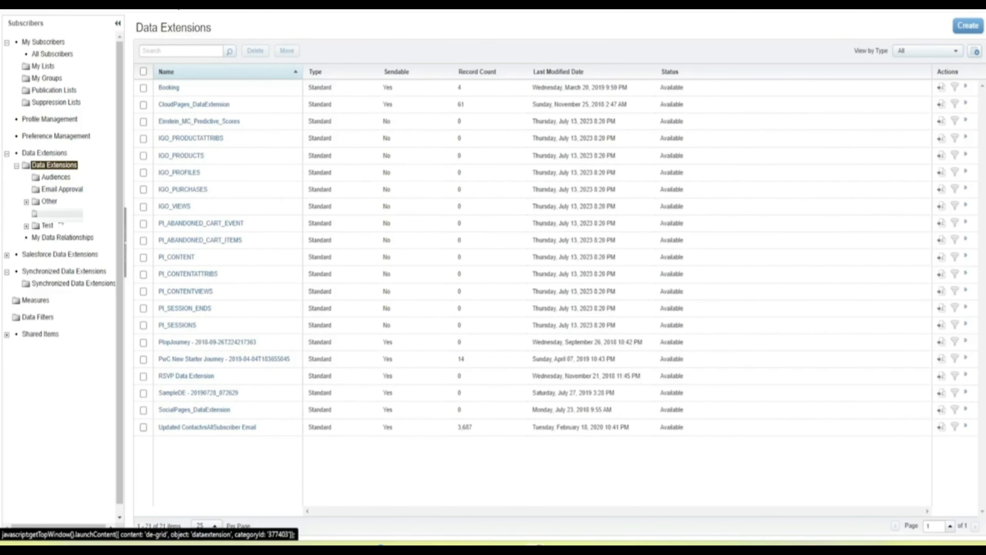
pyautogui.click(60, 225)
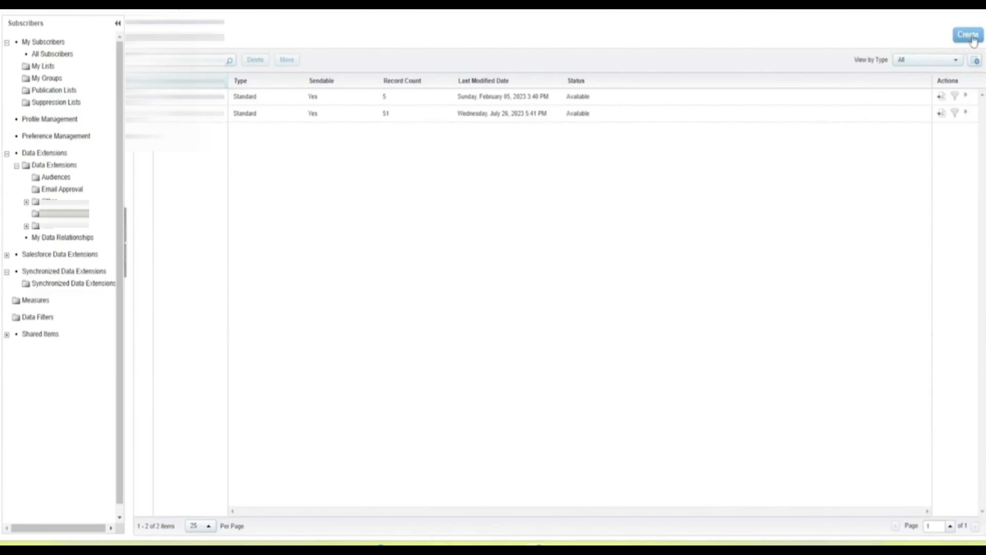
# Start creating a Standard Data Extension with the Create from New method
pyautogui.click(971, 37)
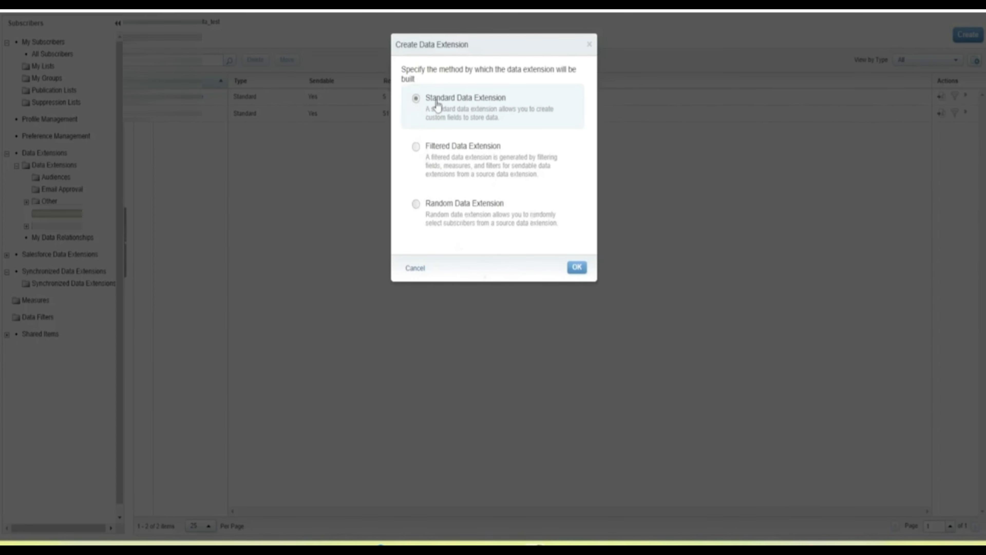
pyautogui.click(577, 267)
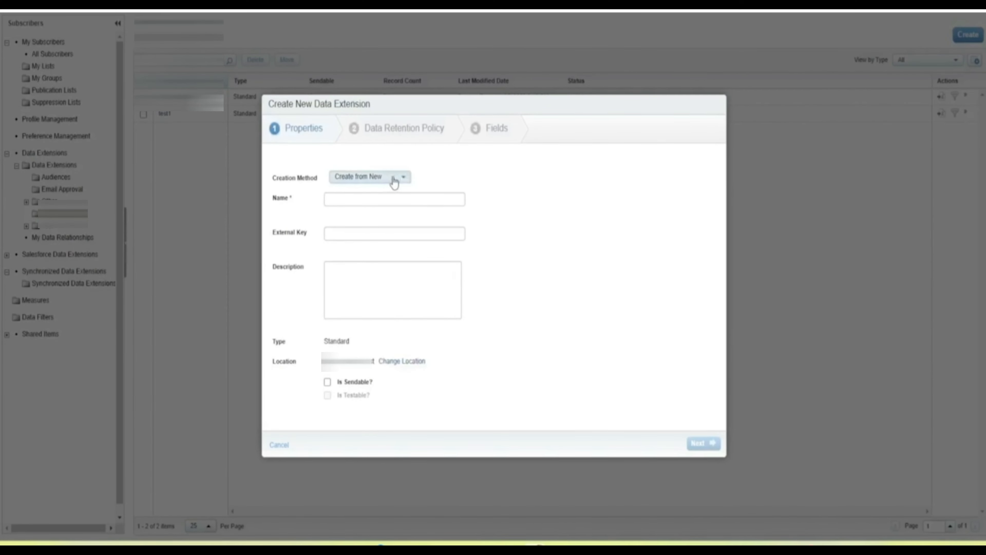
pyautogui.click(395, 181)
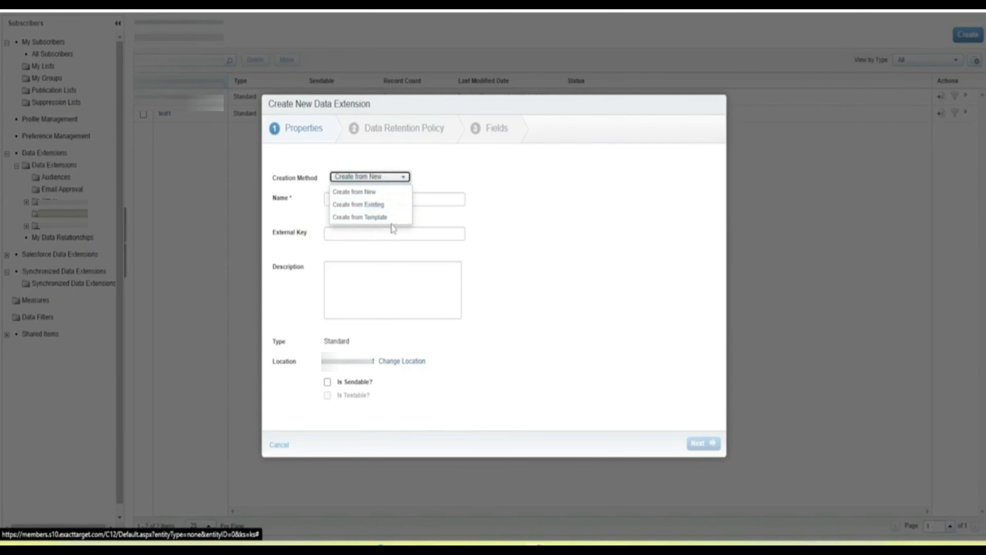
pyautogui.click(350, 191)
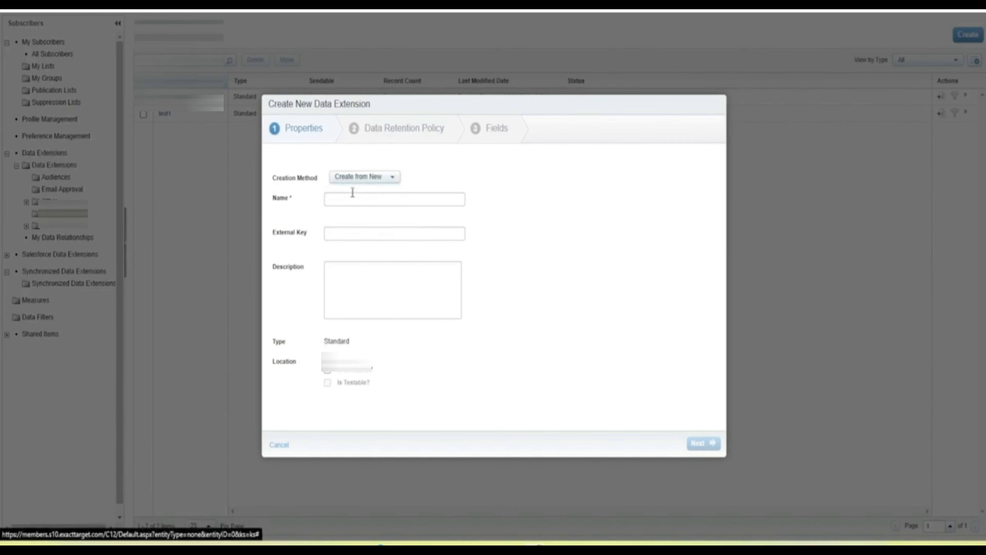
# Name the data extension MyFirstDE, leave its external key and description blank, and keep the current folder location
pyautogui.click(358, 199)
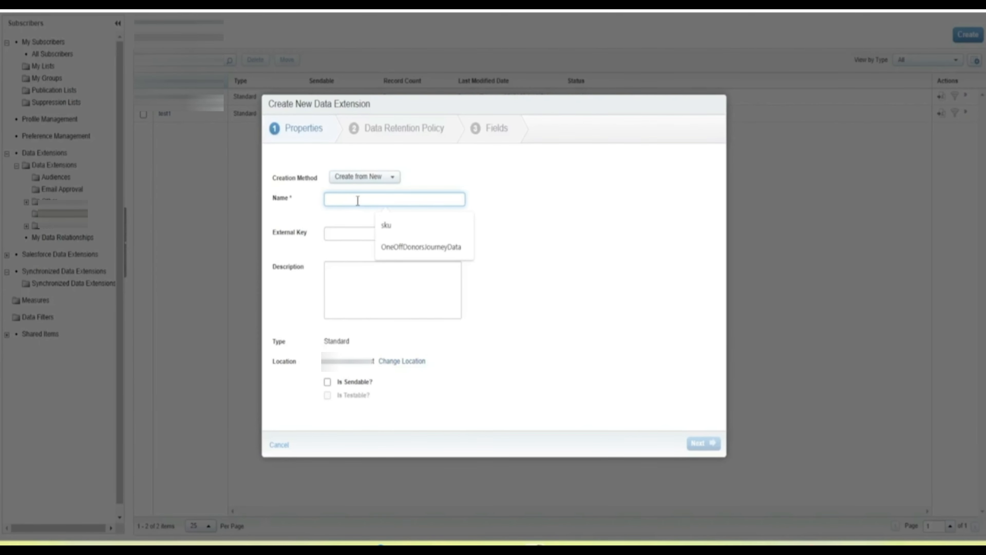
pyautogui.write('My')
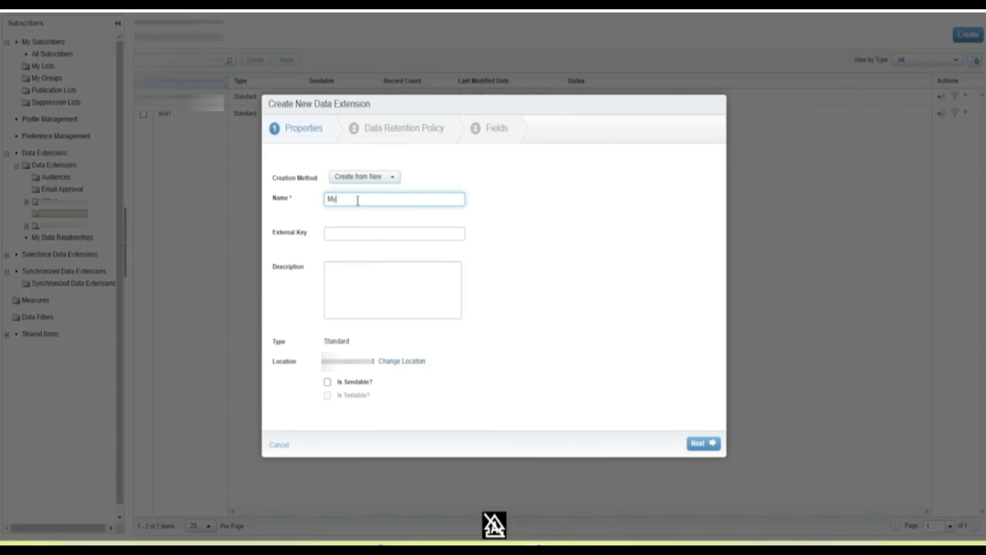
pyautogui.write('FirstDE')
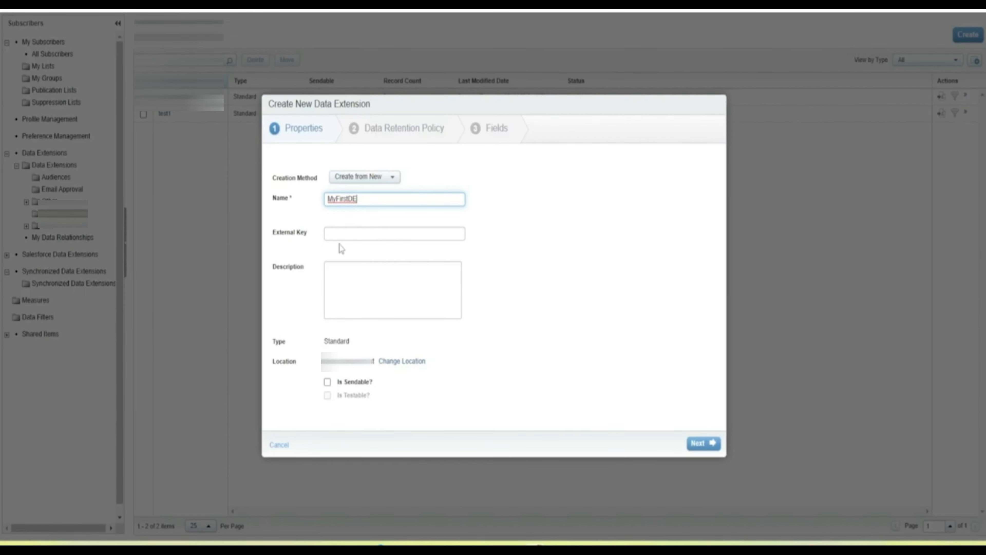
pyautogui.click(331, 234)
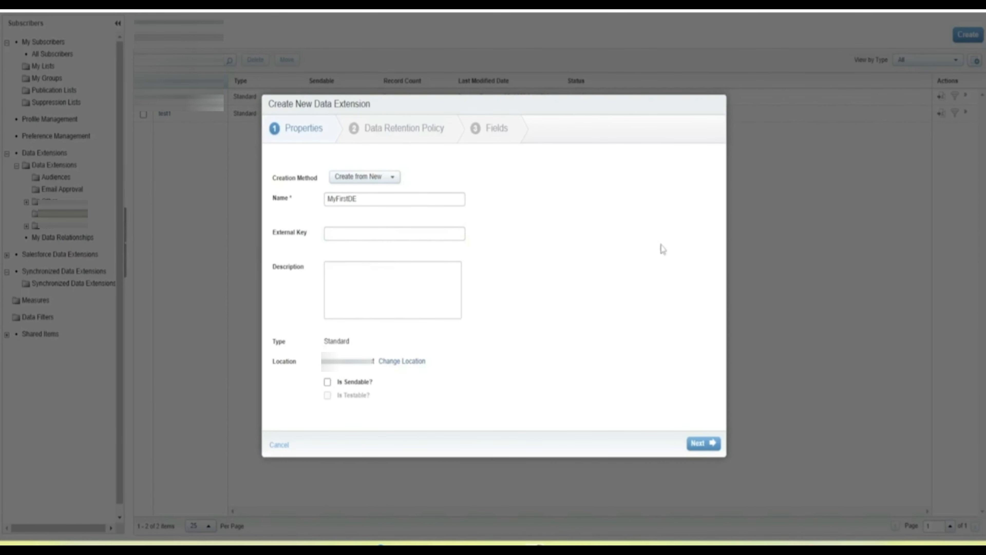
pyautogui.click(353, 282)
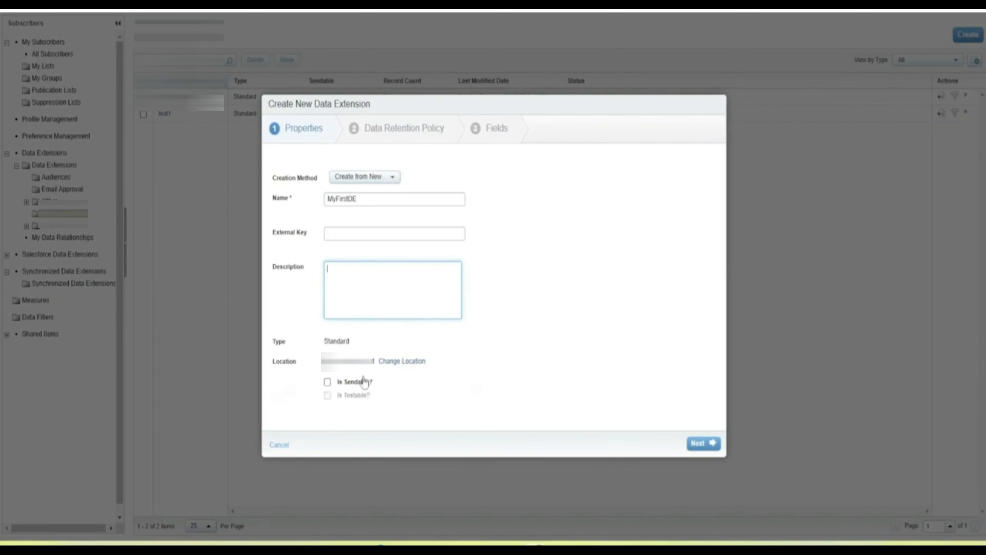
pyautogui.click(394, 366)
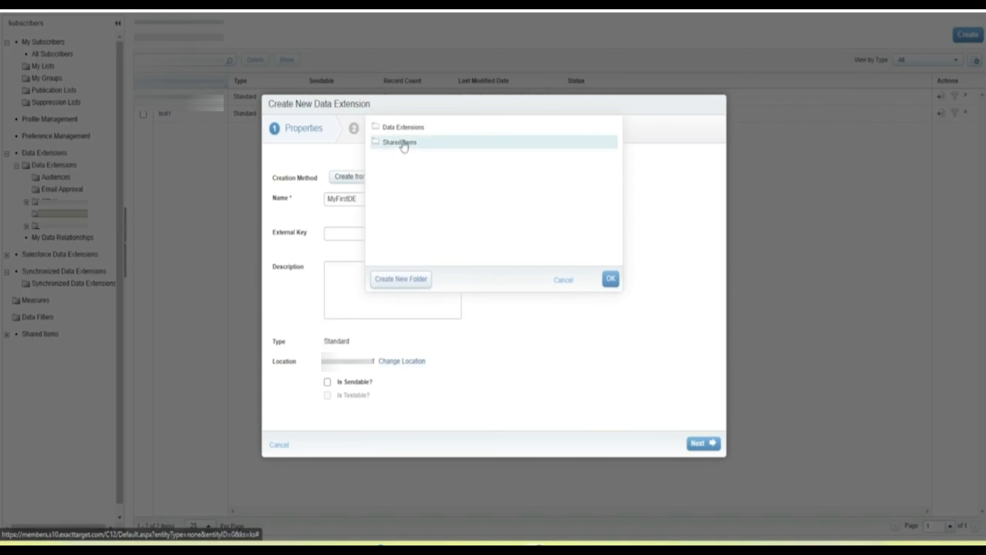
pyautogui.click(564, 279)
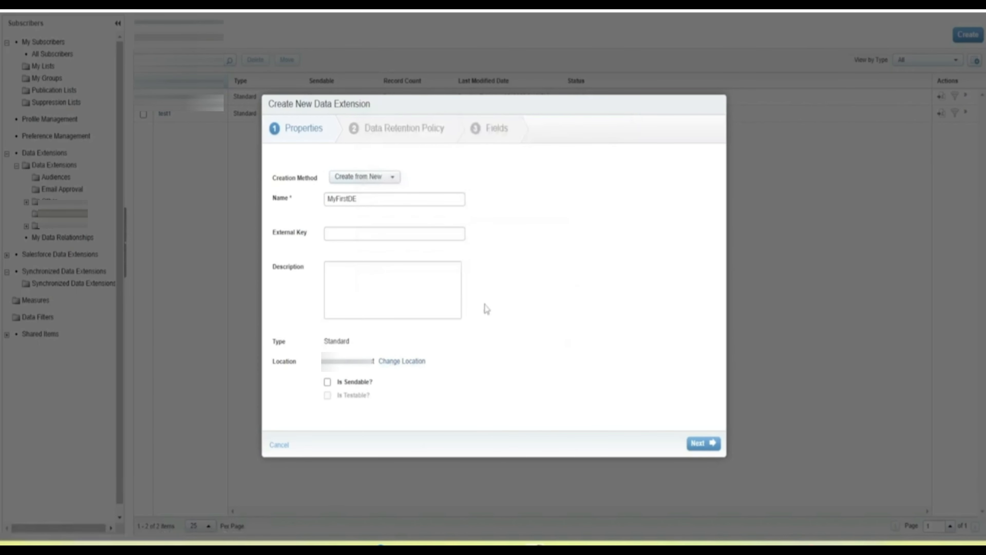
# Mark the data extension as sendable and testable, and continue to the data retention policy
pyautogui.click(328, 384)
pyautogui.click(327, 395)
pyautogui.click(702, 438)
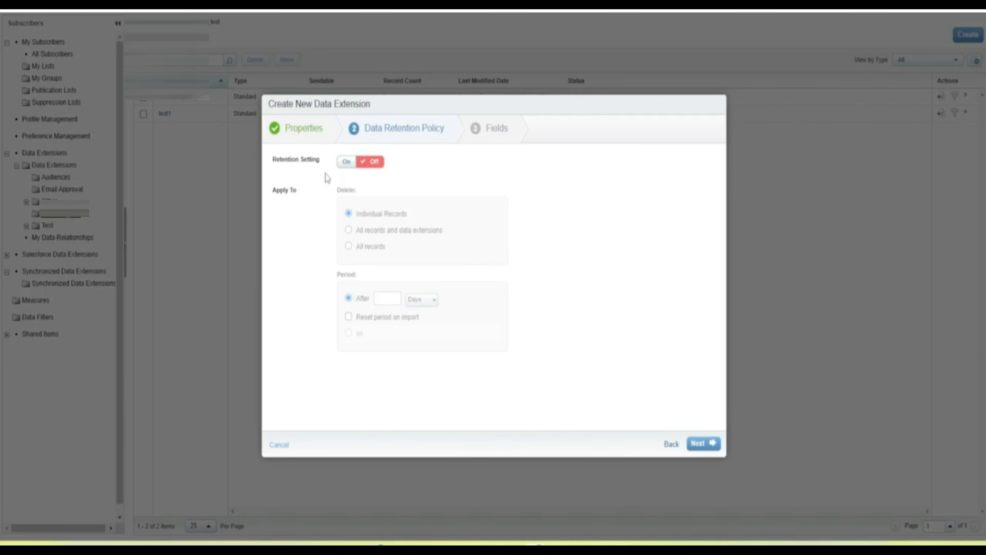
# Try the data retention setting with each deletion scope and a 6-day period, and switch retention back off
pyautogui.click(346, 162)
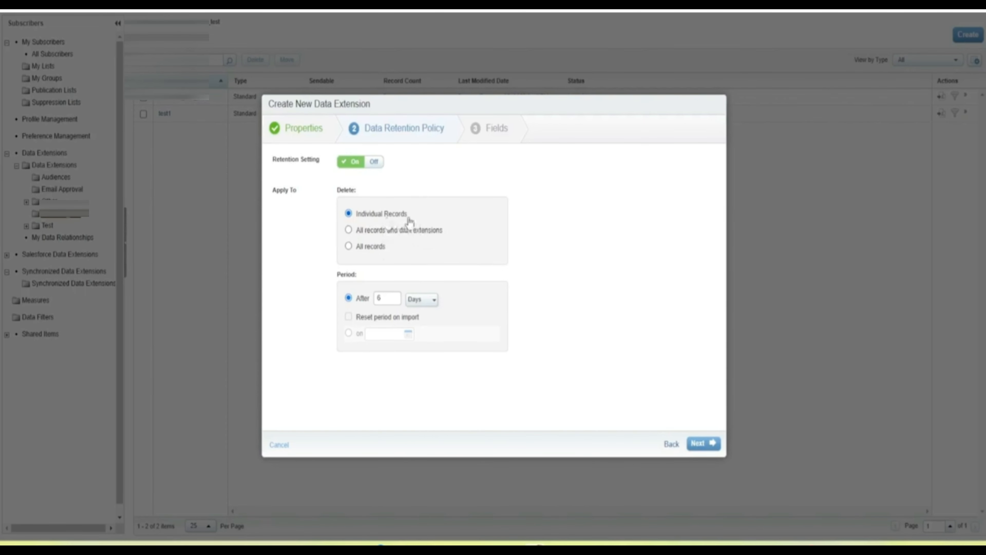
pyautogui.click(348, 230)
pyautogui.click(389, 236)
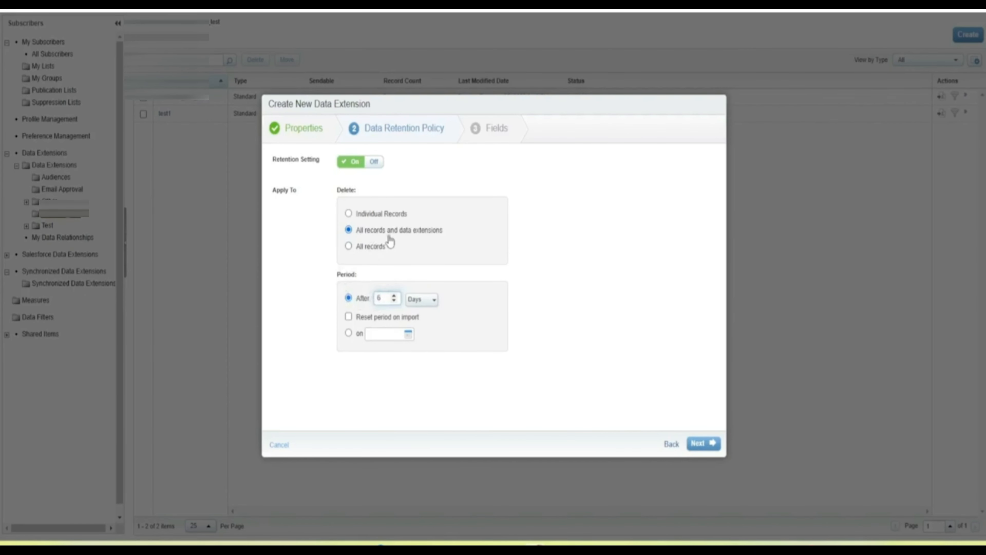
pyautogui.click(349, 248)
pyautogui.click(348, 213)
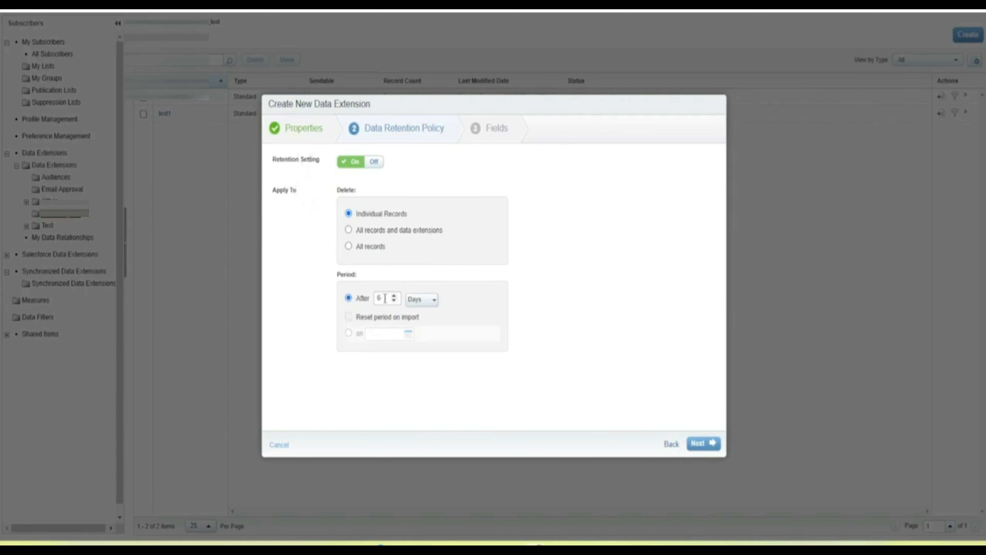
pyautogui.click(435, 305)
pyautogui.click(435, 305)
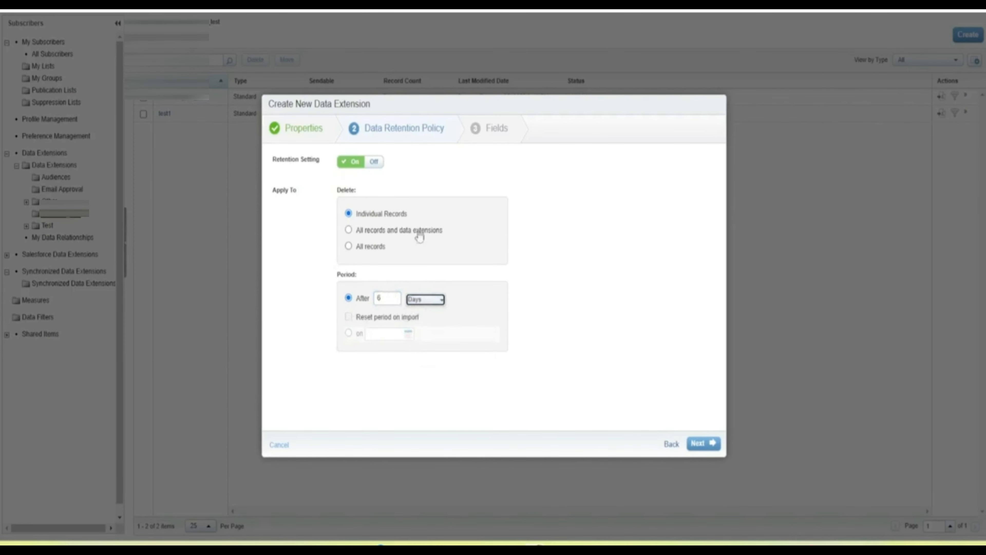
pyautogui.click(374, 164)
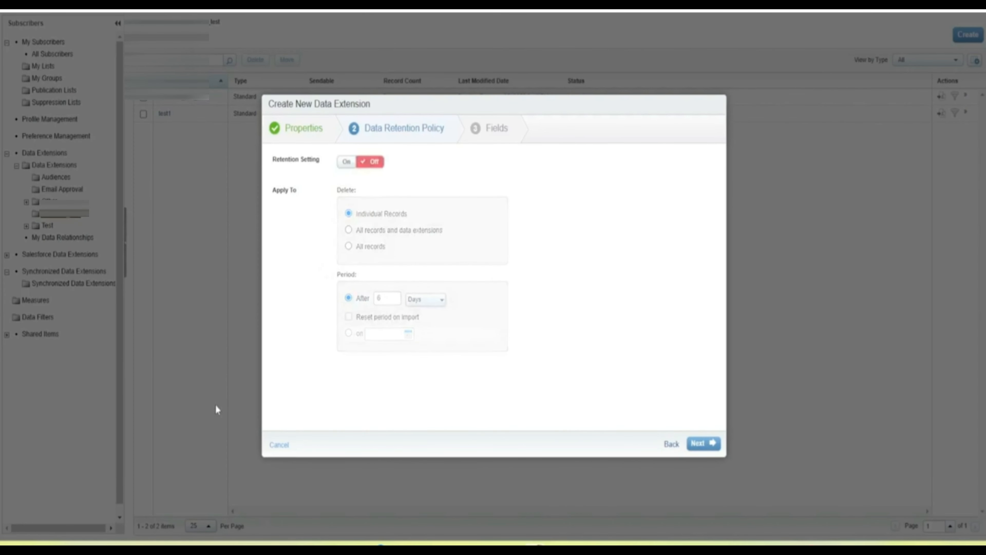
# Continue to the field definitions and enter CUST_ID as the first field, keeping the Text data type
pyautogui.click(703, 447)
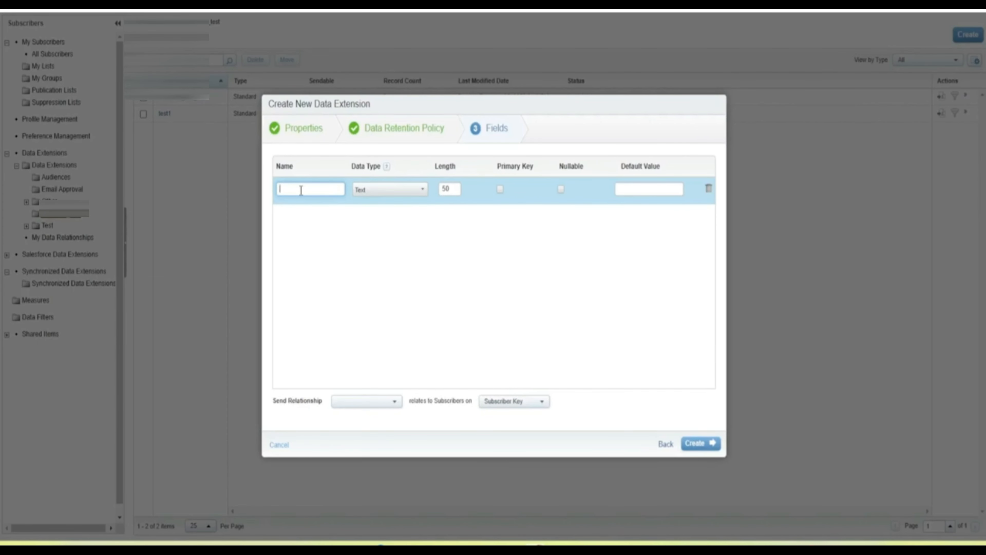
pyautogui.write('CUST')
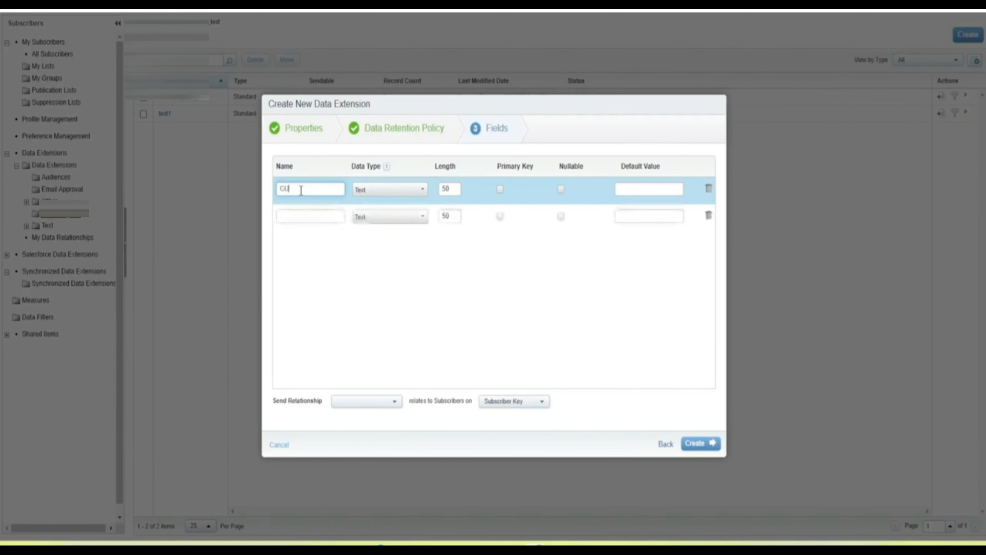
pyautogui.write('ID')
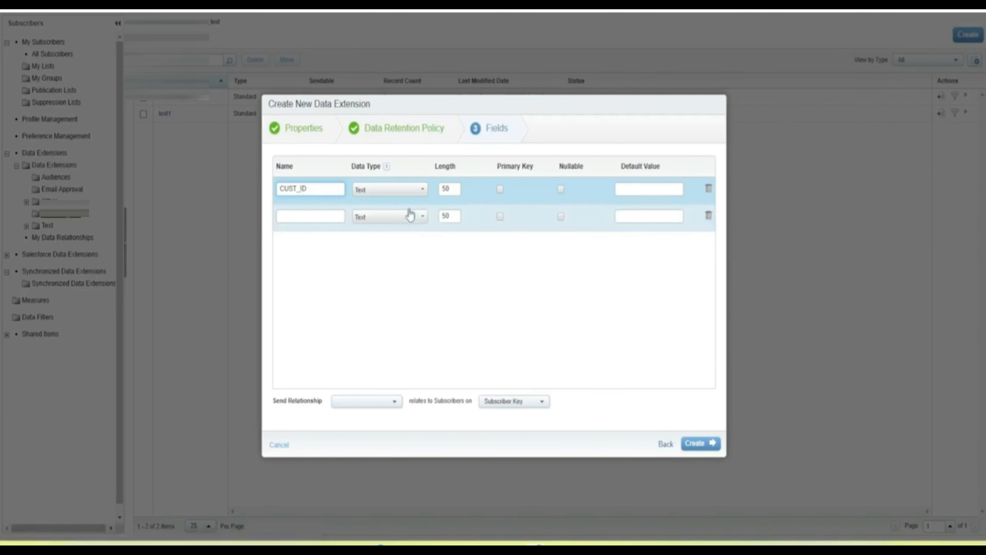
pyautogui.click(424, 191)
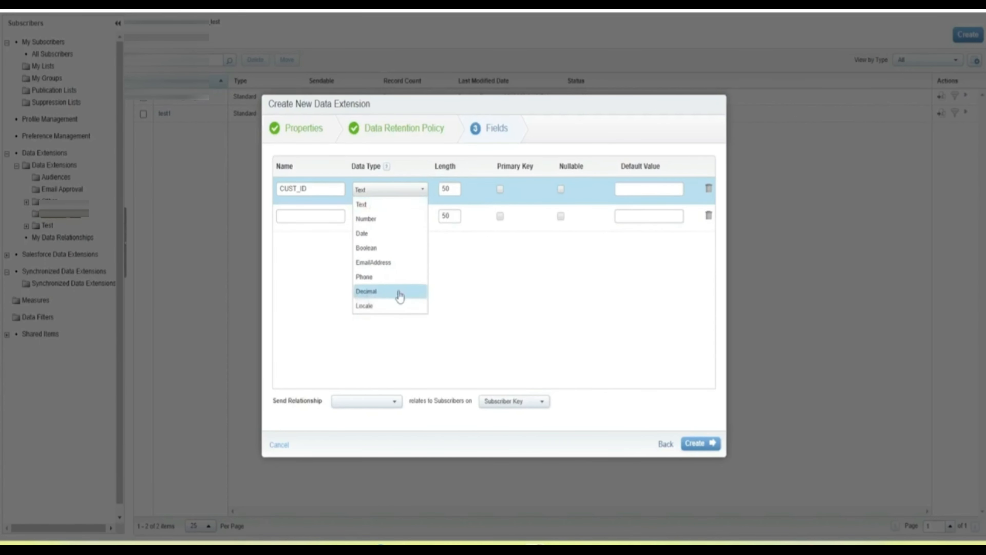
pyautogui.click(305, 189)
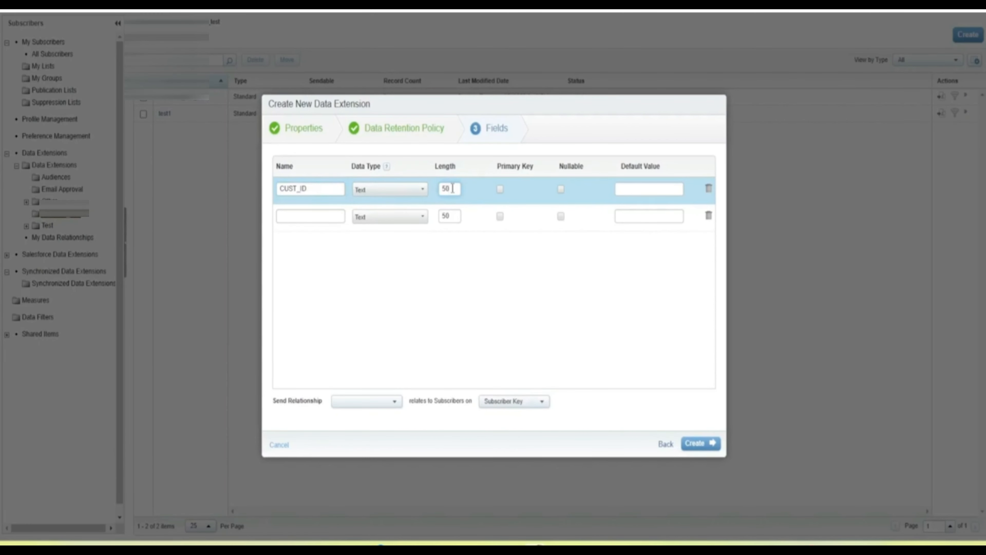
# Add Text fields named First_name and Last_name, and rename the first field as Cust_id
pyautogui.click(294, 214)
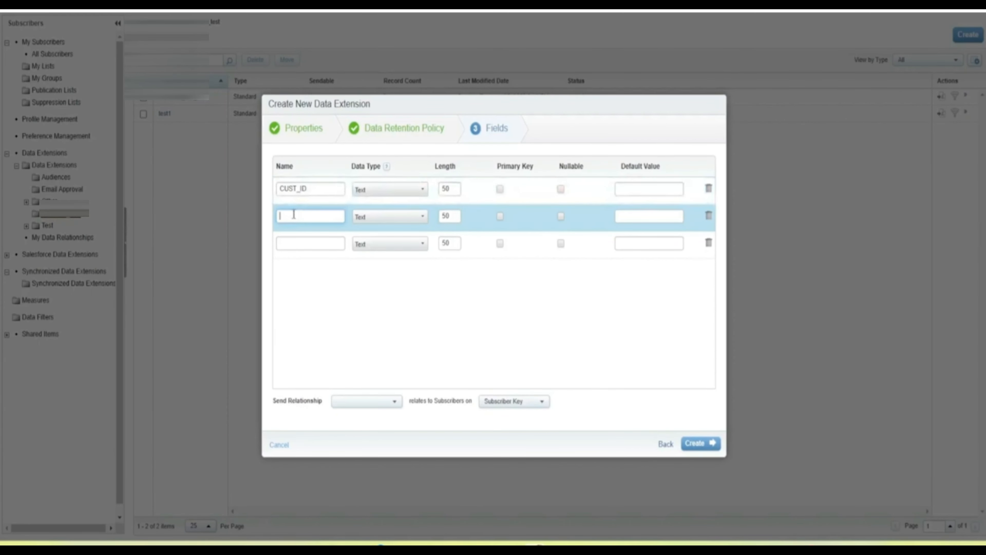
pyautogui.write('First_name')
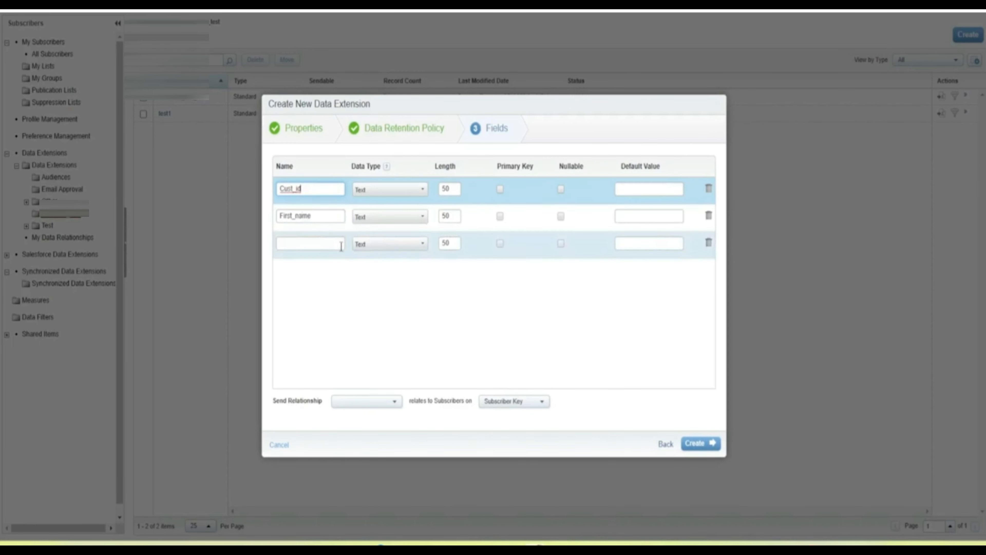
pyautogui.click(306, 244)
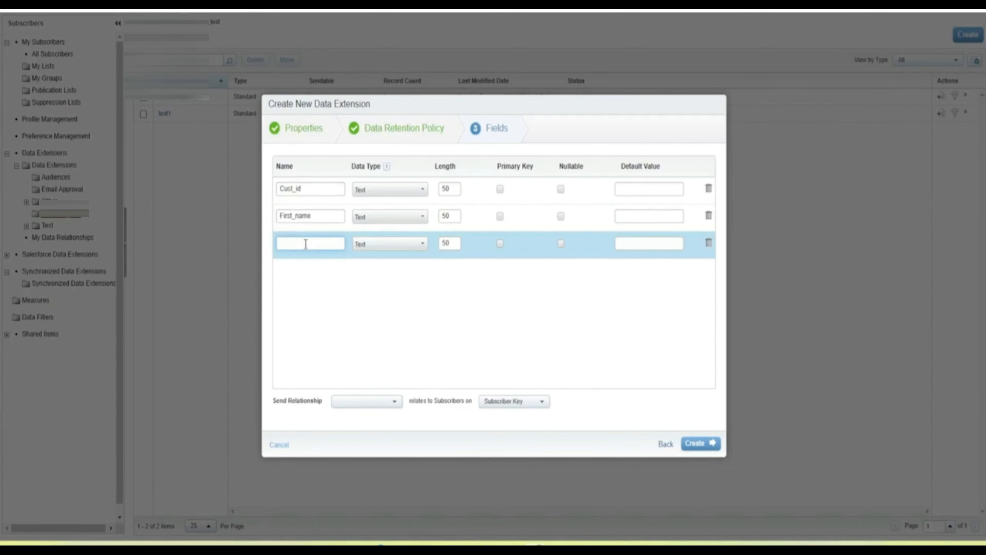
pyautogui.write('Last_')
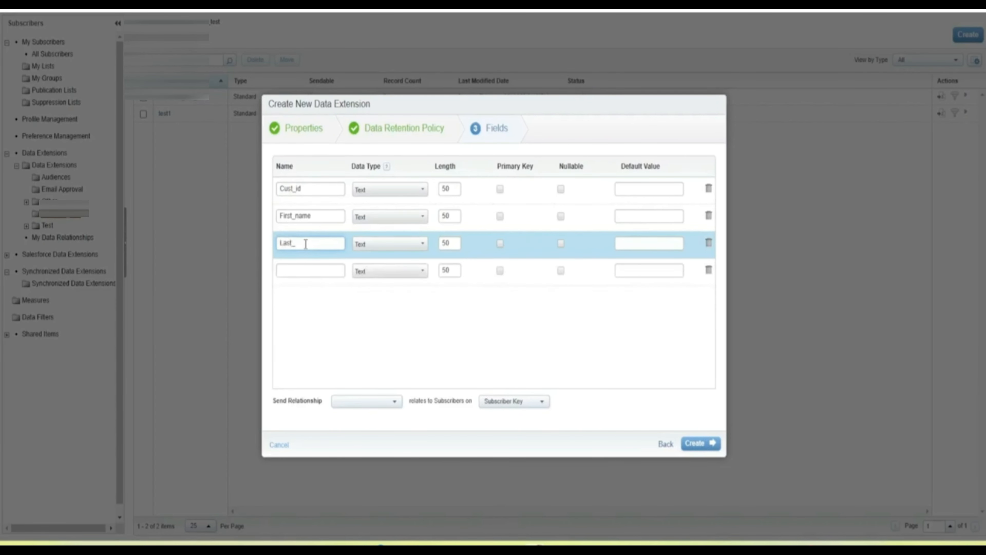
pyautogui.write('name')
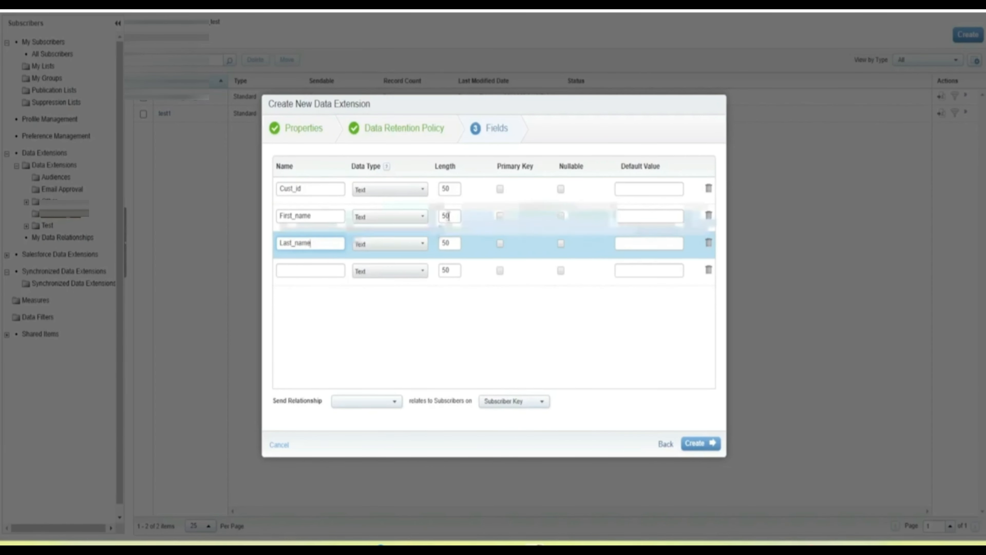
# Set the length of the First_name and Last_name fields to 100
pyautogui.click(449, 216)
pyautogui.press('BackSpace')
pyautogui.press('BackSpace')
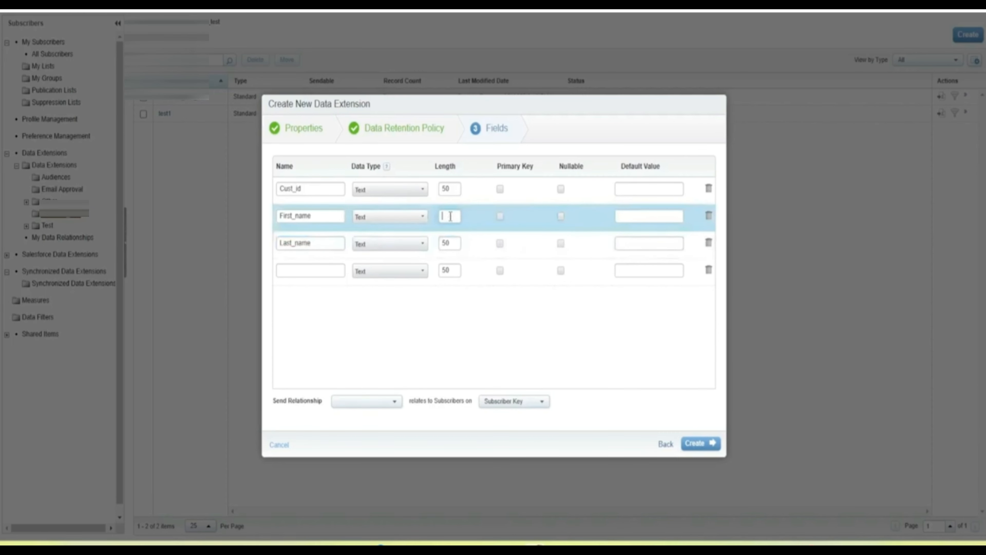
pyautogui.write('100')
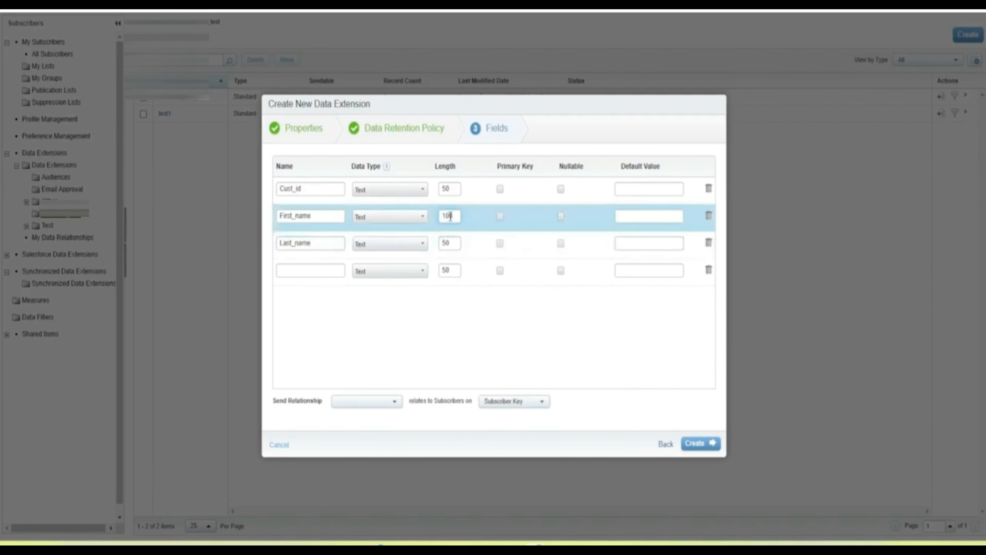
pyautogui.click(451, 245)
pyautogui.press('BackSpace')
pyautogui.press('BackSpace')
pyautogui.write('100')
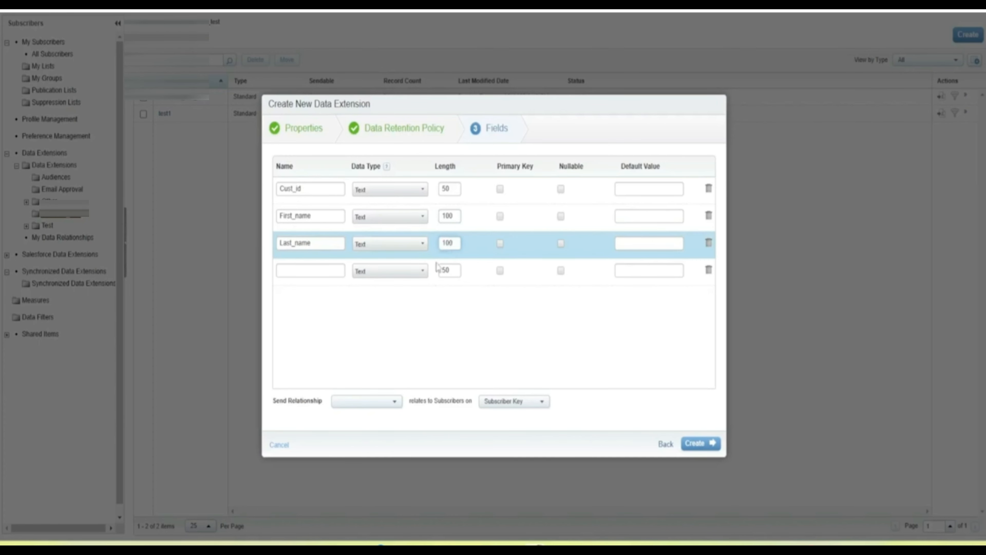
# Add a field named Email to the data extension with the EmailAddress data type
pyautogui.click(327, 270)
pyautogui.write('Email')
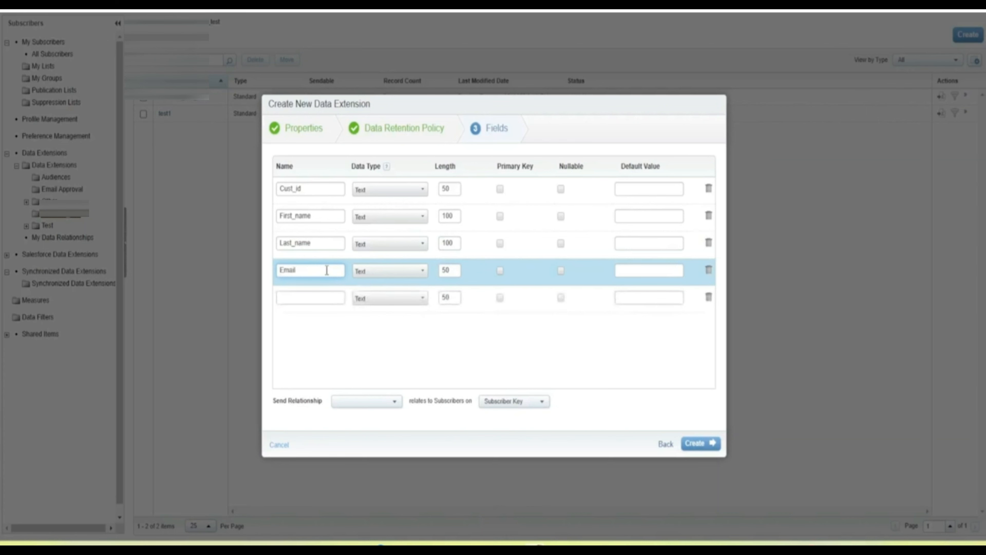
pyautogui.click(422, 271)
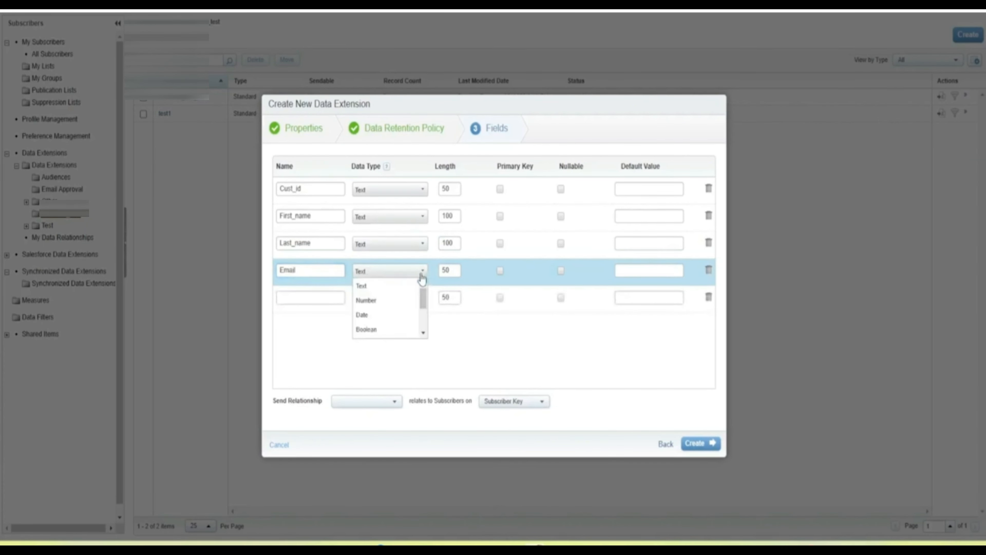
pyautogui.scroll(-2, 373, 311)
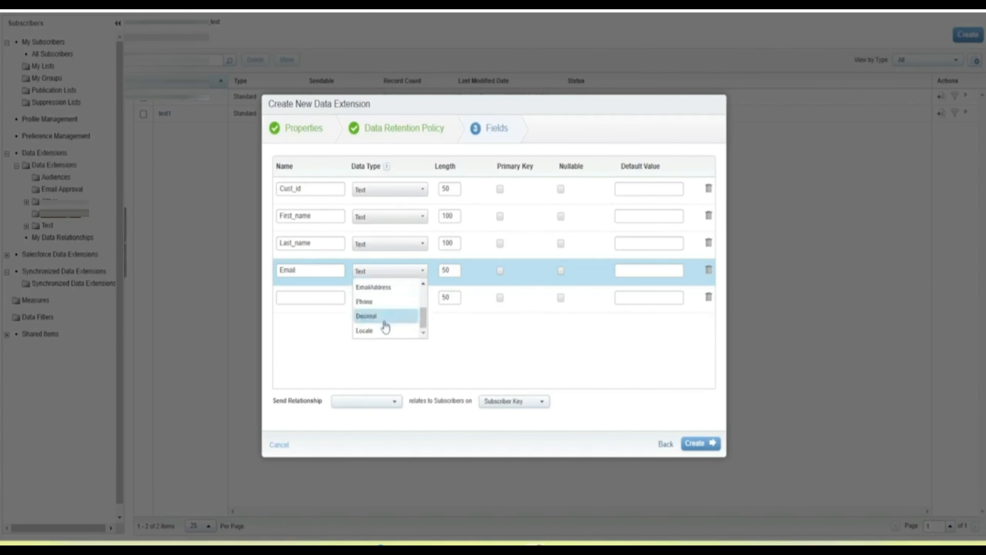
pyautogui.click(384, 292)
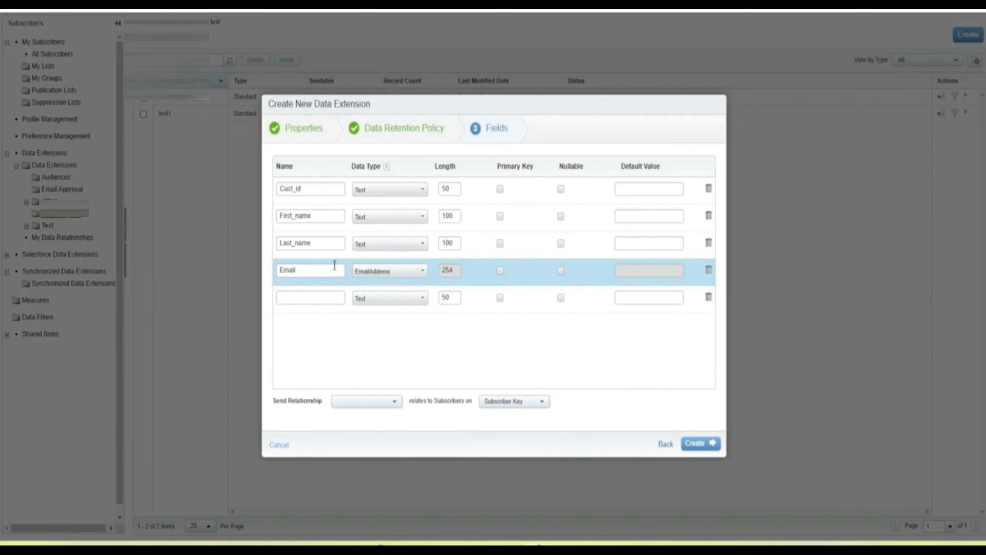
# Add a field named Country, keeping the Text data type and the default length
pyautogui.click(290, 297)
pyautogui.write('C')
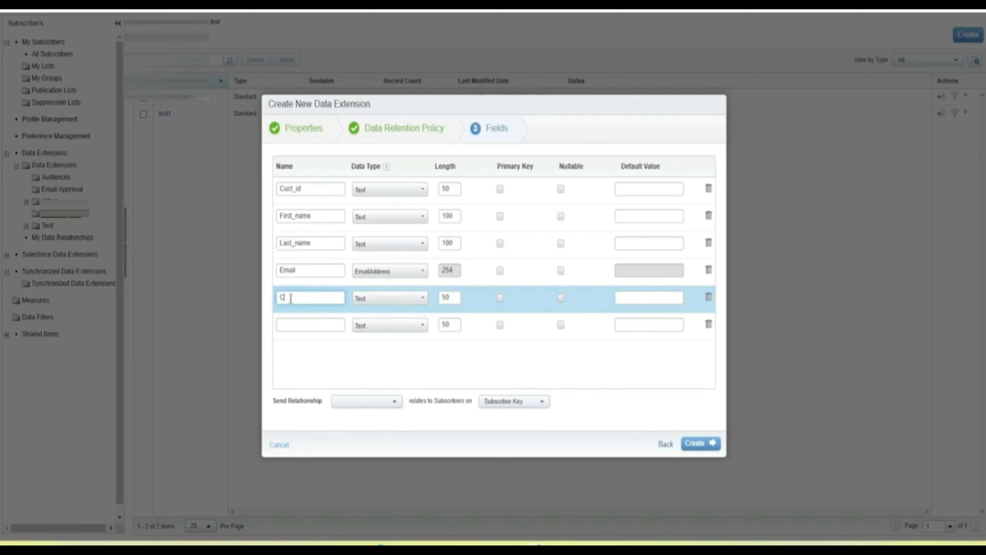
pyautogui.write('ountry')
# Add a field named Email_opted with the Boolean data type
pyautogui.click(305, 324)
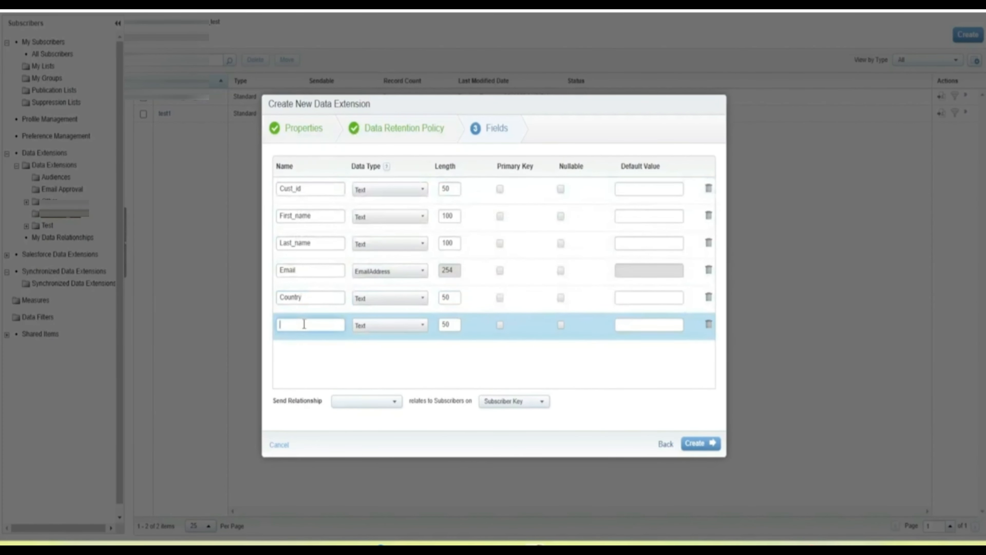
pyautogui.write('Email')
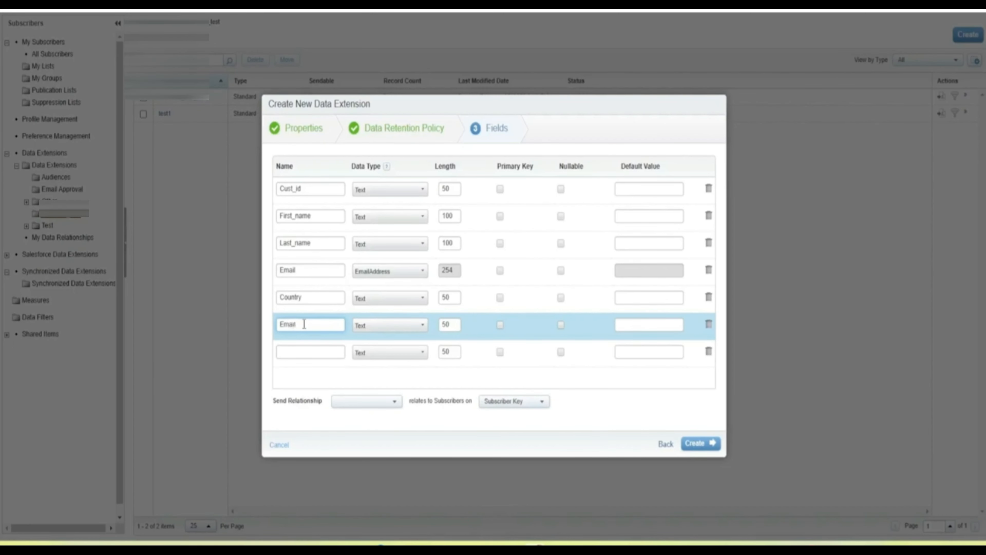
pyautogui.write('_opted')
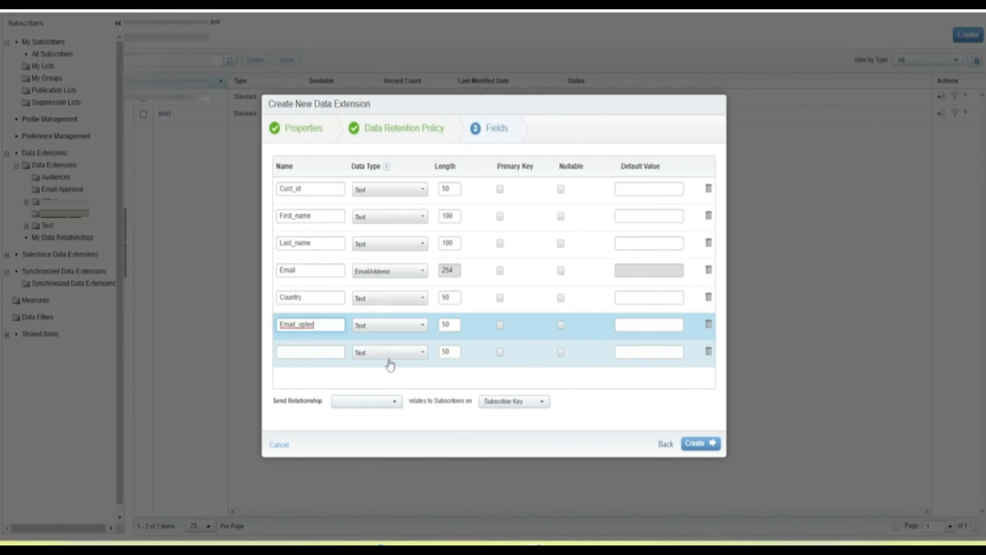
pyautogui.click(421, 325)
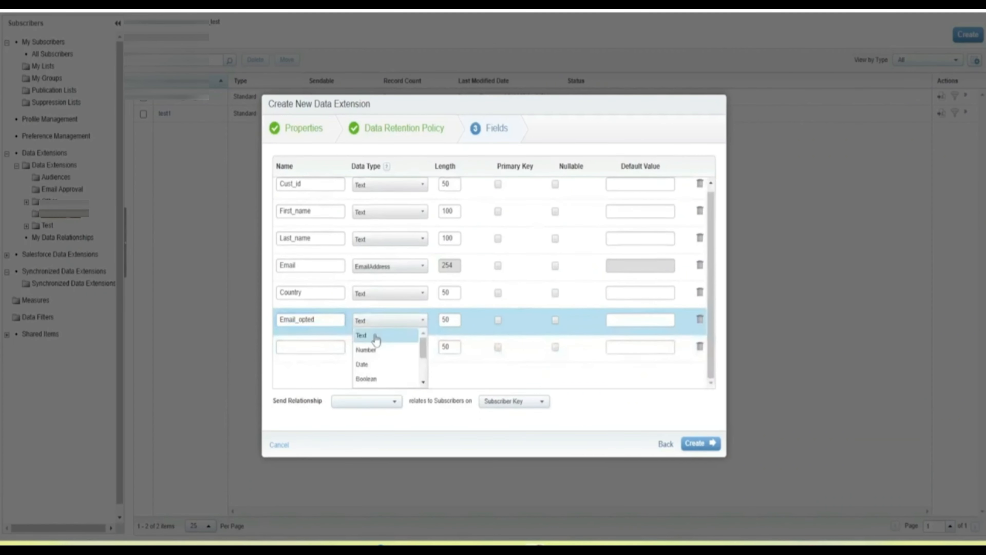
pyautogui.click(367, 379)
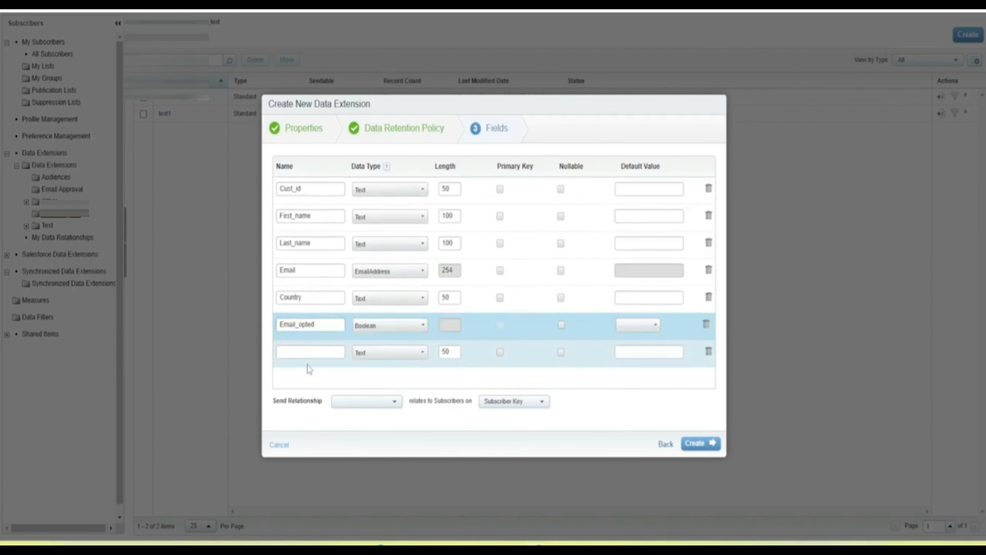
# Add a field named Date_created with the Date data type
pyautogui.click(303, 352)
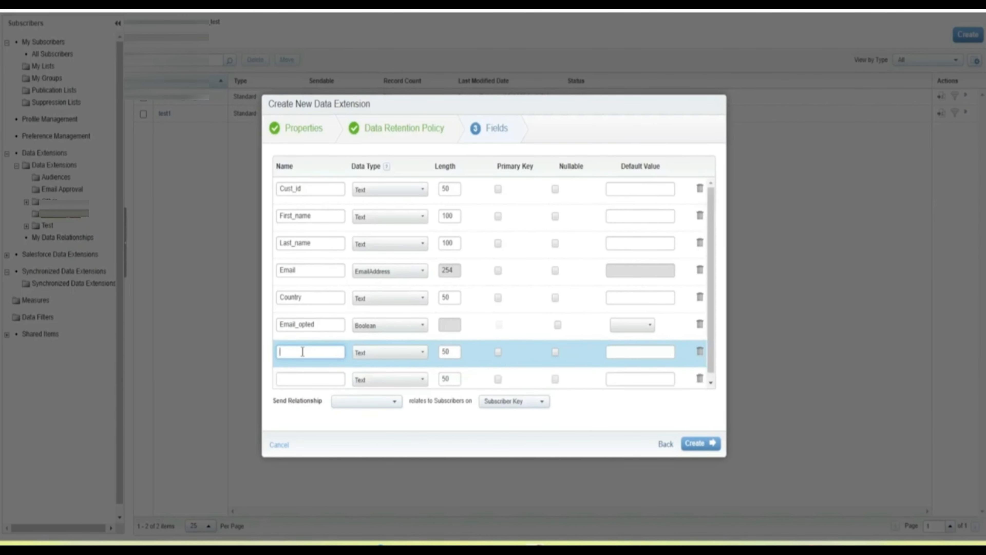
pyautogui.write('Date_created')
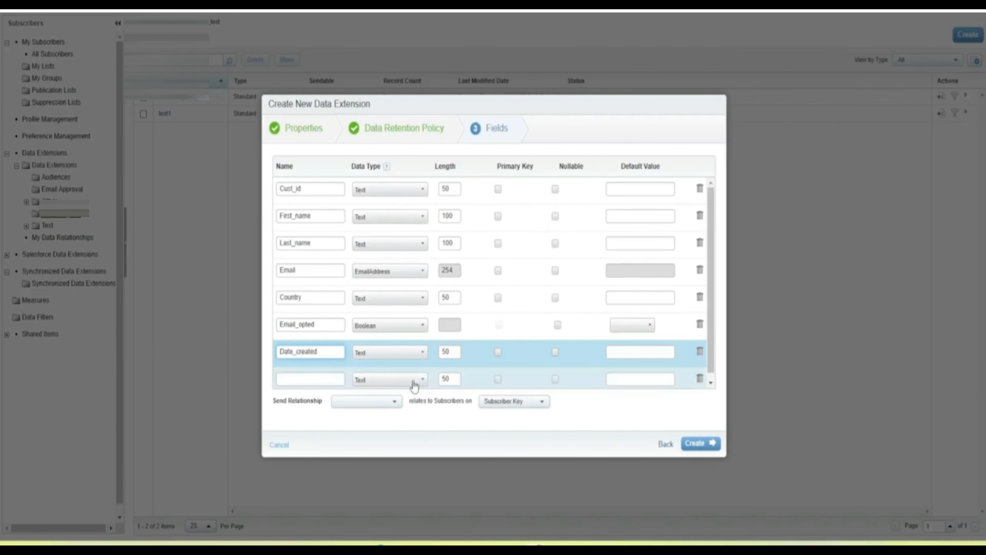
pyautogui.click(423, 355)
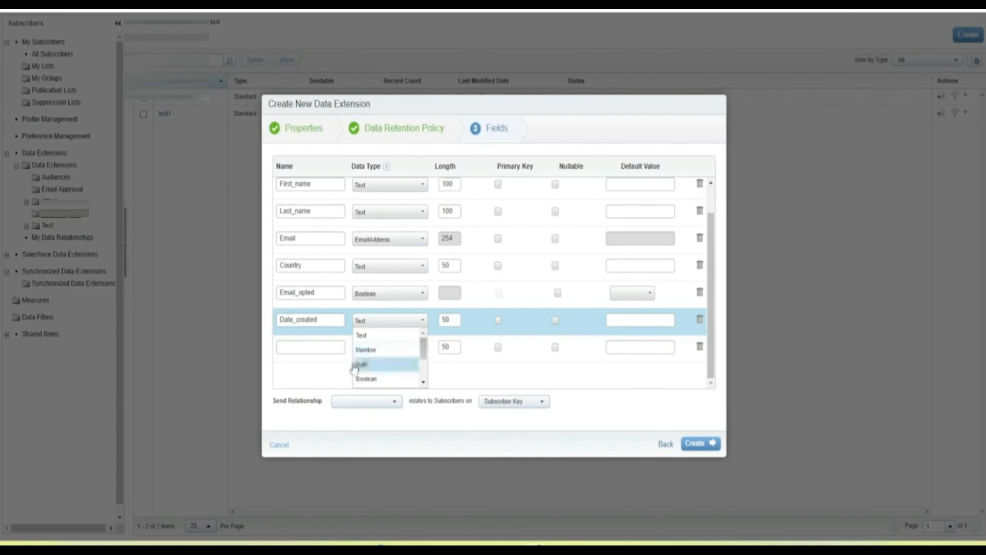
pyautogui.click(363, 365)
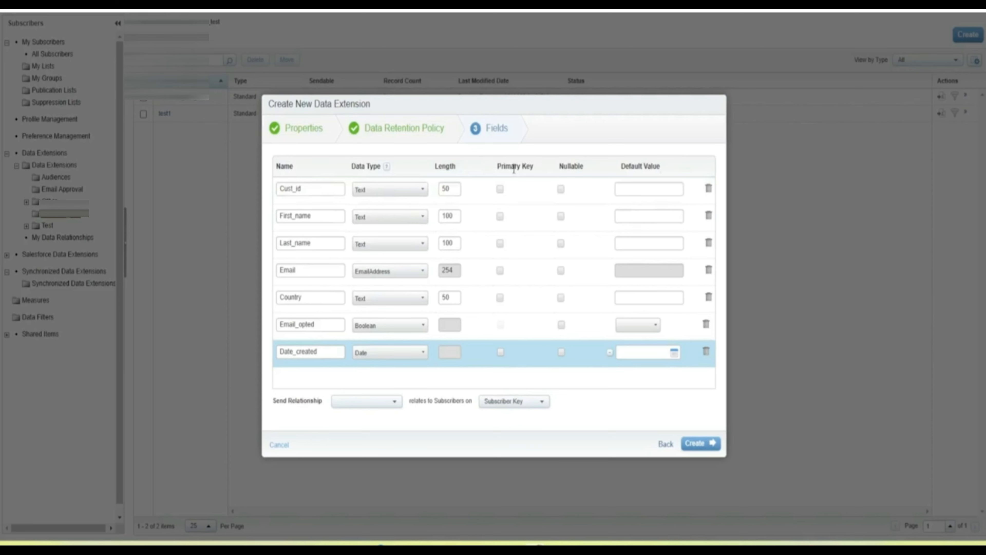
# Make Cust_id the primary key and mark all the other fields as nullable
pyautogui.click(452, 202)
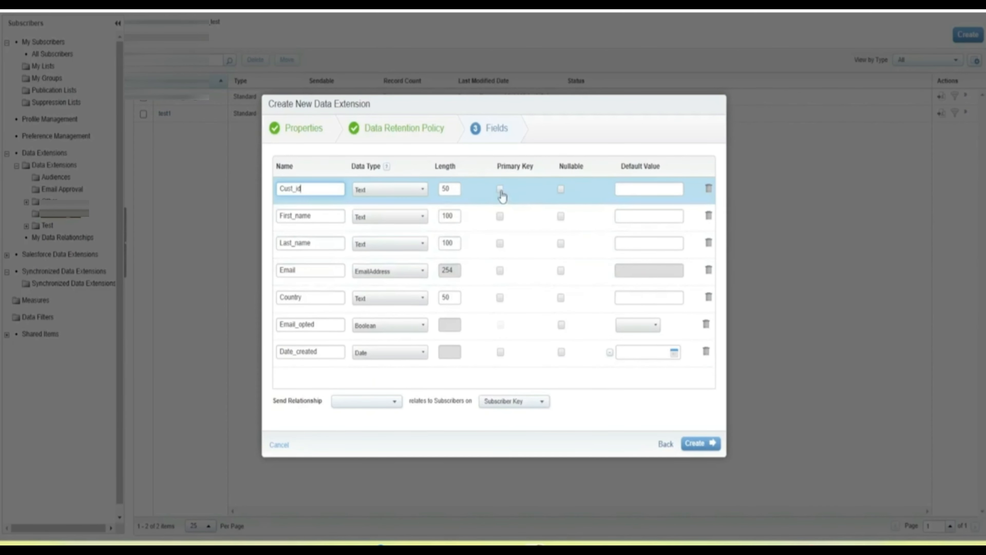
pyautogui.click(500, 189)
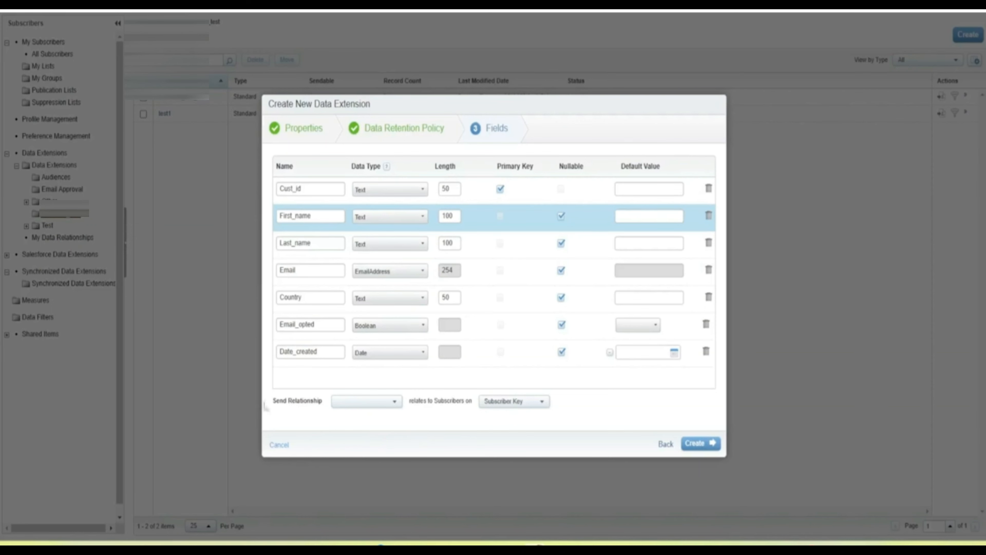
# Set the send relationship so Cust_id relates to Subscribers on Subscriber Key, and create the data extension
pyautogui.click(373, 401)
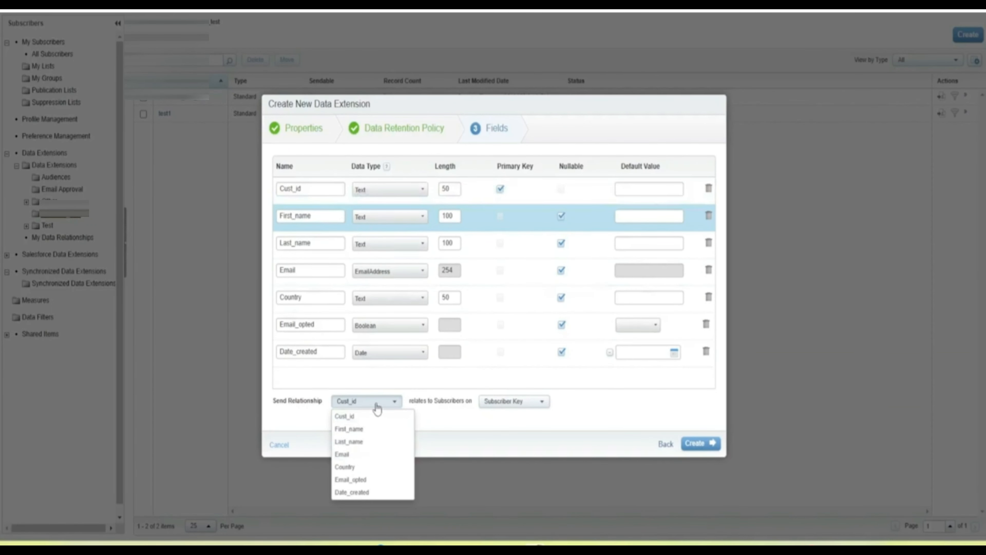
pyautogui.click(347, 416)
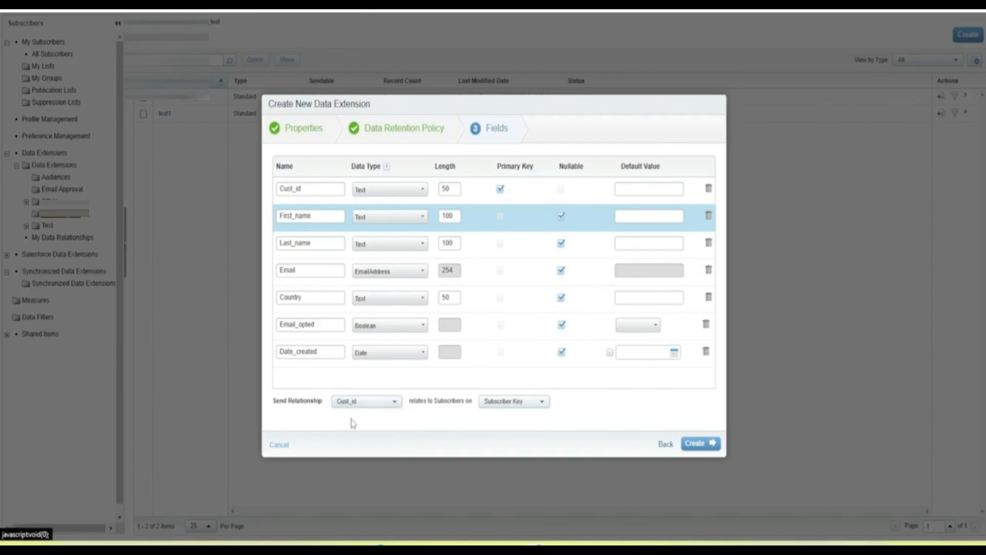
pyautogui.click(702, 445)
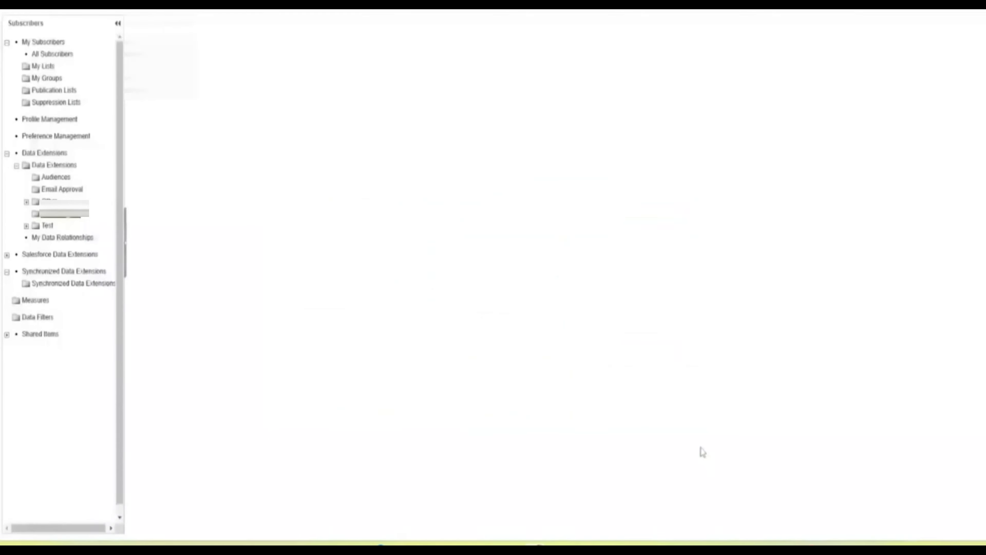